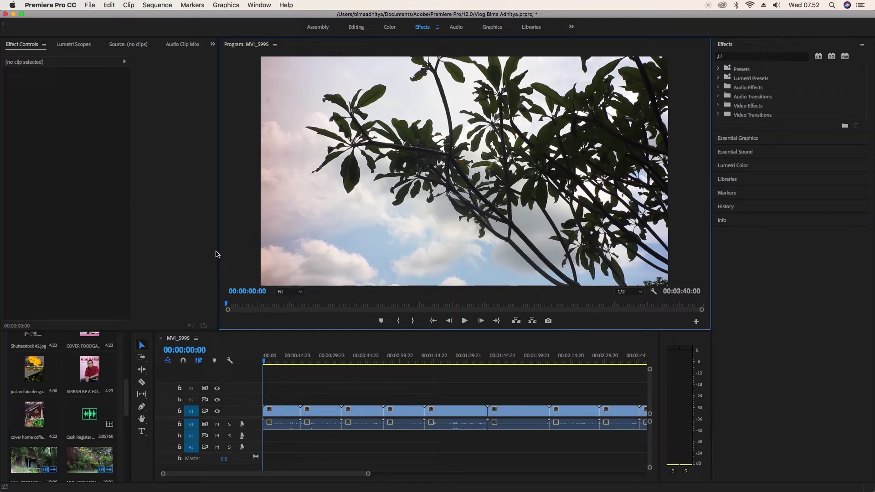
# Move the playhead to 00:00:06:05 and zoom out to show the whole vlog sequence.
pyautogui.click(275, 361)
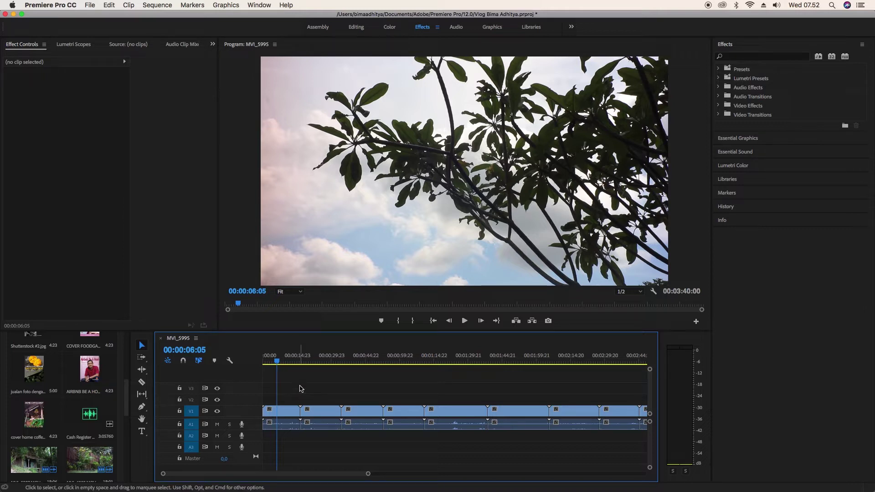
pyautogui.press('-')
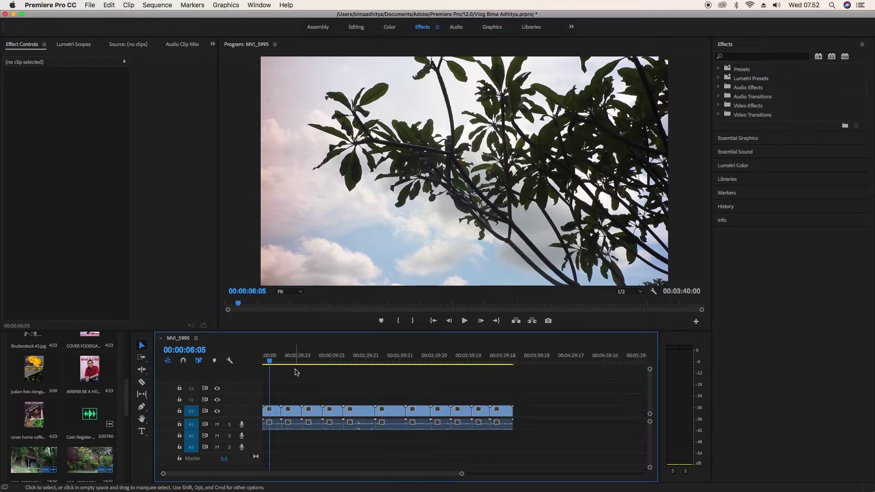
pyautogui.press('=')
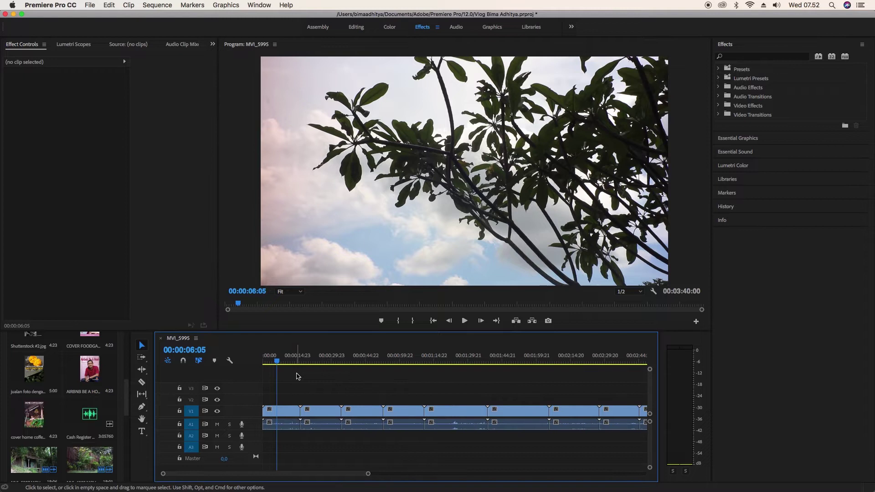
pyautogui.press('-')
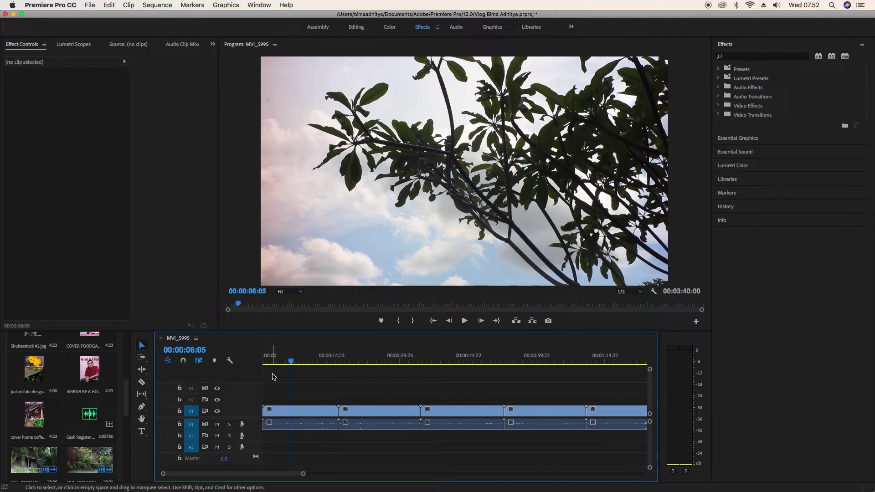
pyautogui.press('-')
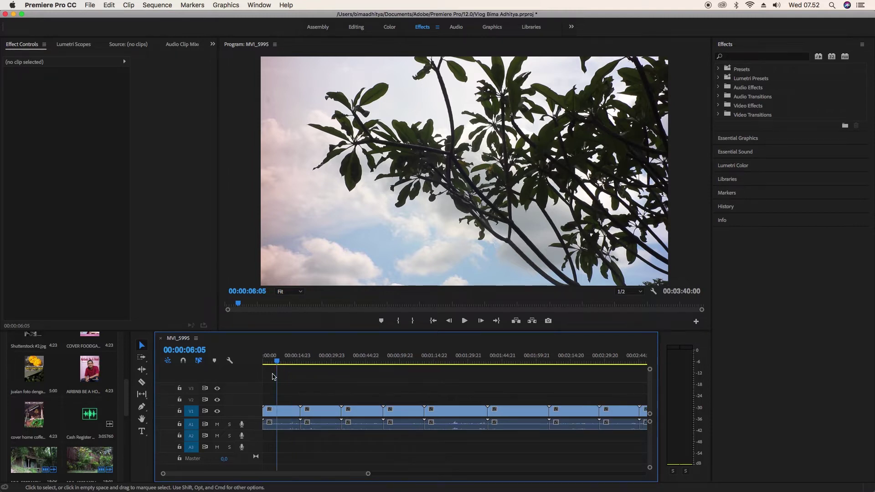
pyautogui.press('-')
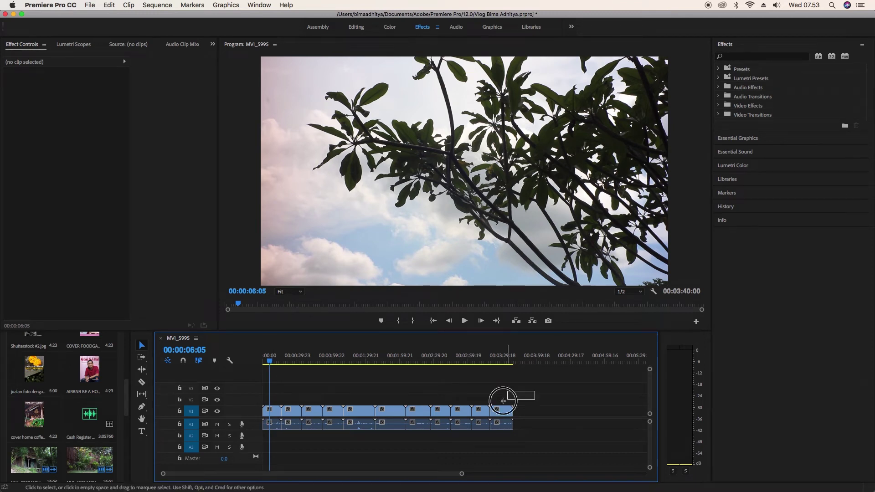
# Unlink the audio from the video in all clips, then select only the A1 audio clips.
pyautogui.moveTo(534, 391); pyautogui.dragTo(267, 427)
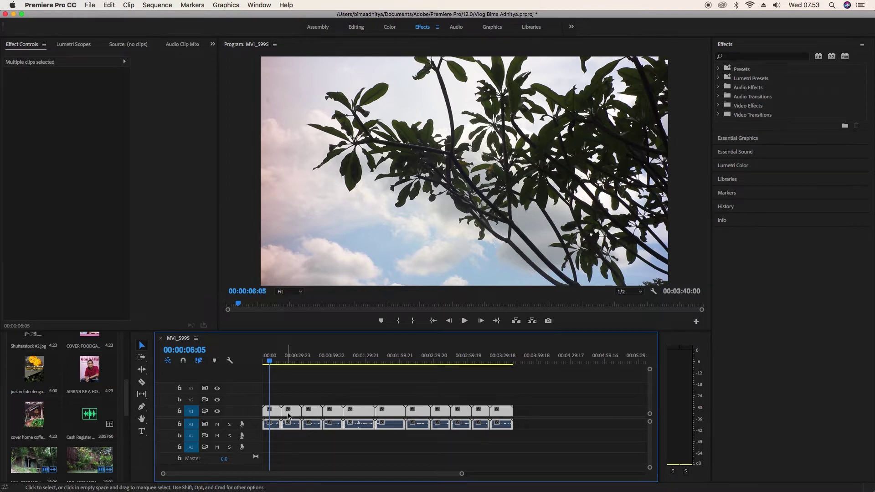
pyautogui.rightClick(288, 415)
pyautogui.click(388, 411)
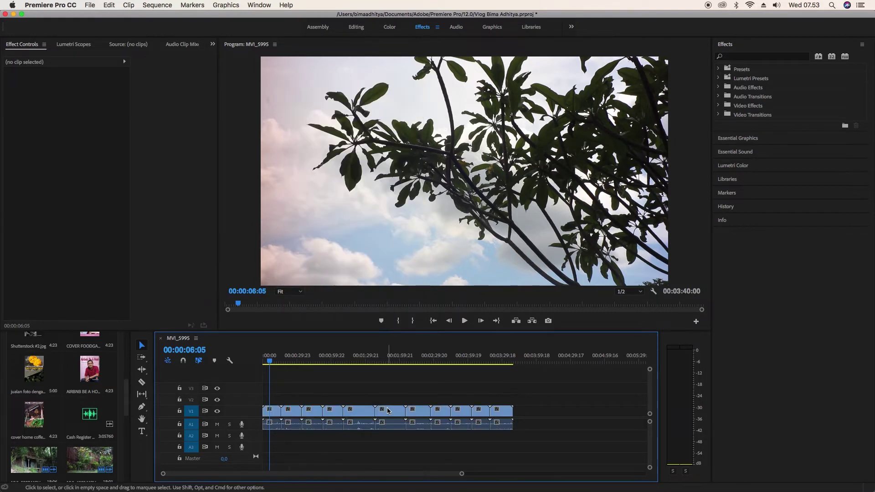
pyautogui.click(389, 411)
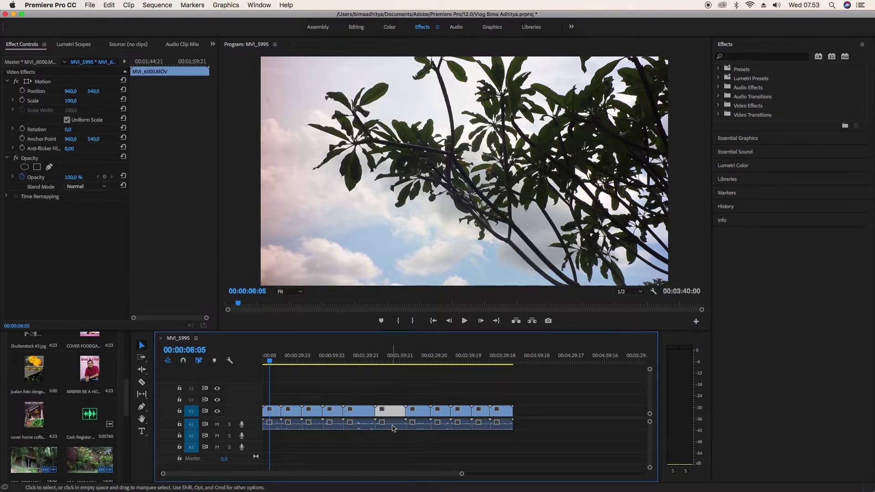
pyautogui.click(540, 425)
pyautogui.moveTo(525, 426); pyautogui.dragTo(268, 433)
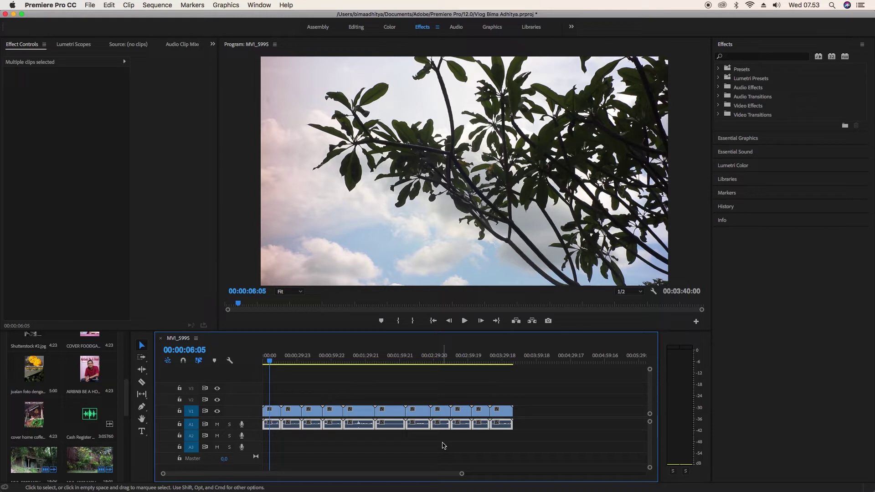
# Delete the A1 audio clips, play from the sequence start, then jump to 00:00:23:02.
pyautogui.press('Delete')
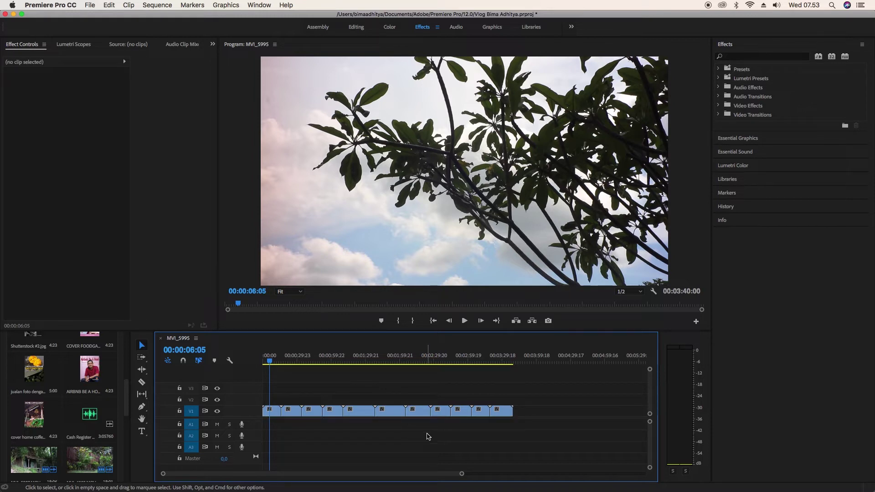
pyautogui.press('=')
pyautogui.press('=')
pyautogui.press('=')
pyautogui.press('Home')
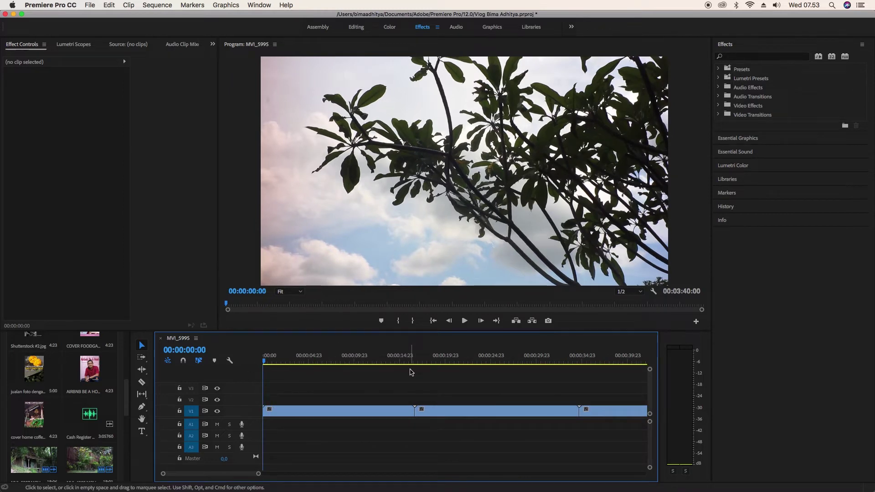
pyautogui.press('l')
pyautogui.press('l')
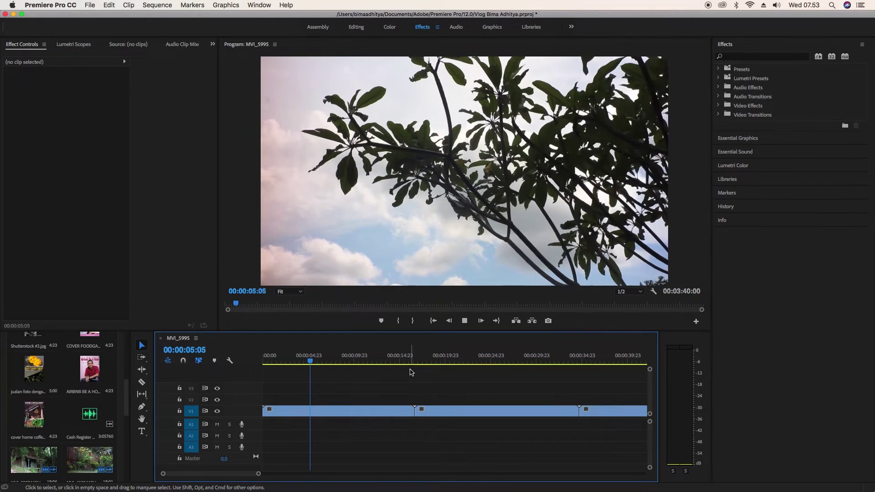
pyautogui.press('-')
pyautogui.click(368, 360)
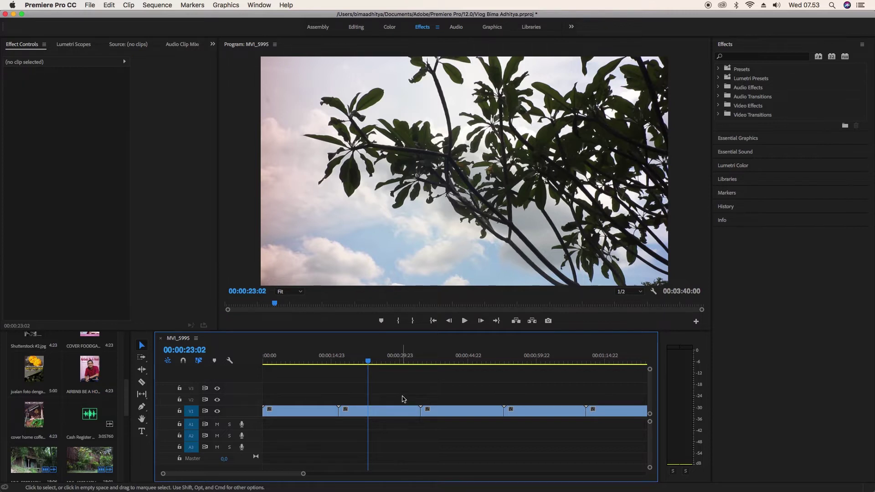
# Play the sequence from 00:00:23:02, then from 00:00:39:09.
pyautogui.press('-')
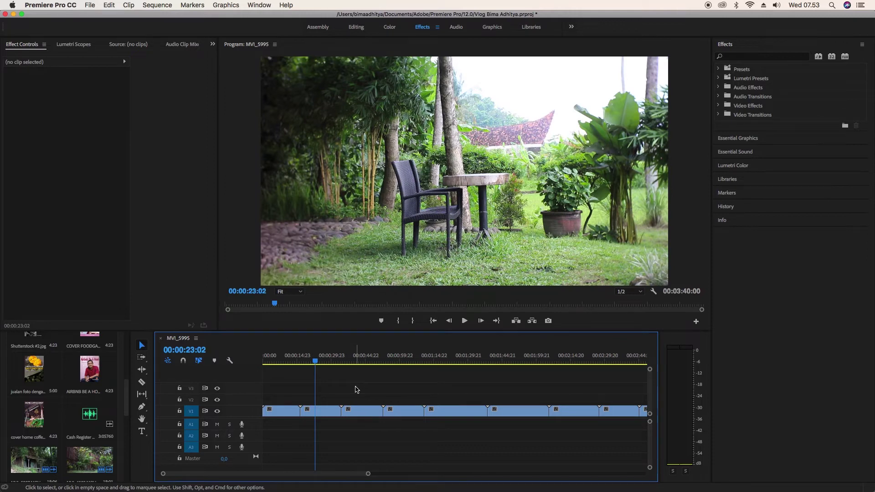
pyautogui.press('space')
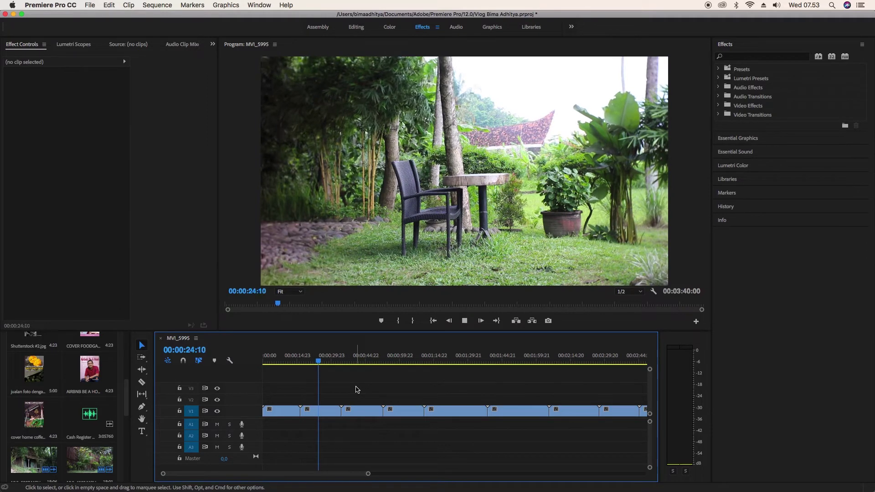
pyautogui.click(353, 356)
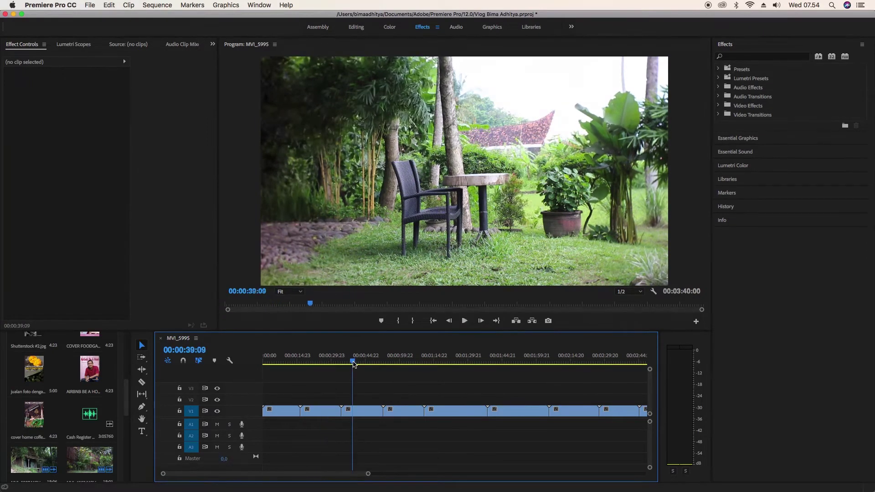
pyautogui.press('=')
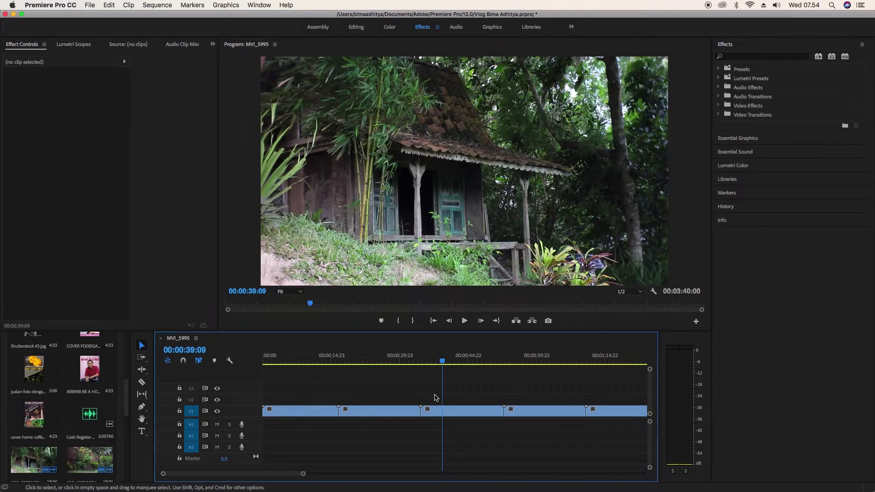
pyautogui.press('space')
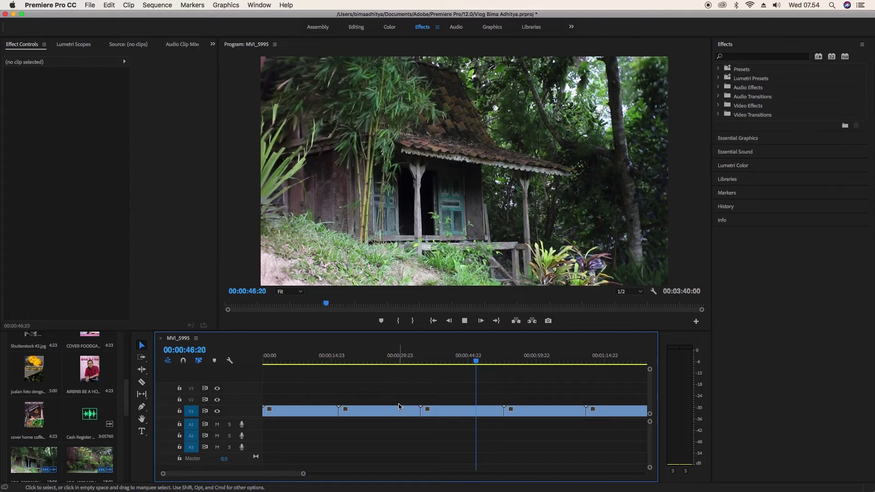
# Review further along the timeline, then stop playback and move to about 1:15.
pyautogui.click(513, 359)
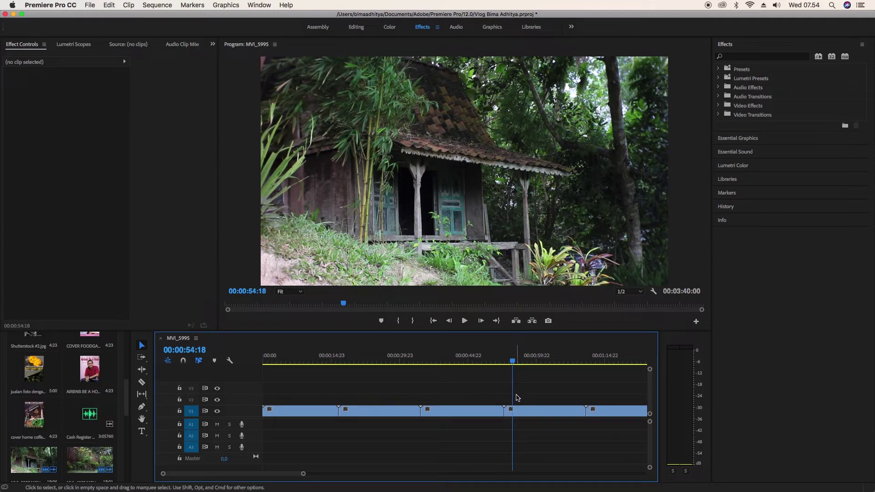
pyautogui.press('=')
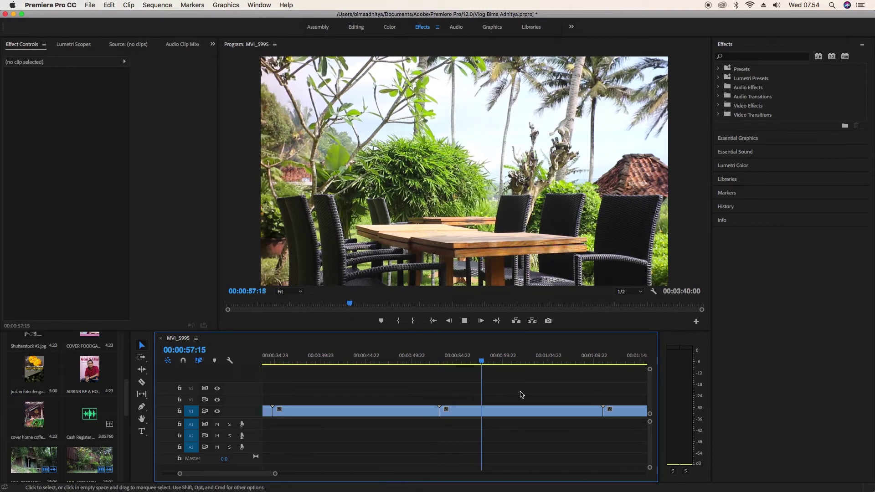
pyautogui.press('-')
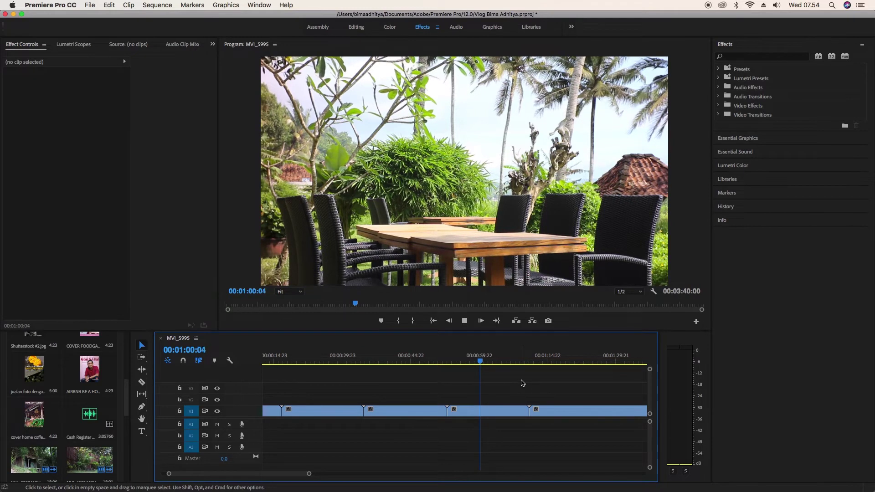
pyautogui.press('-')
pyautogui.press('space')
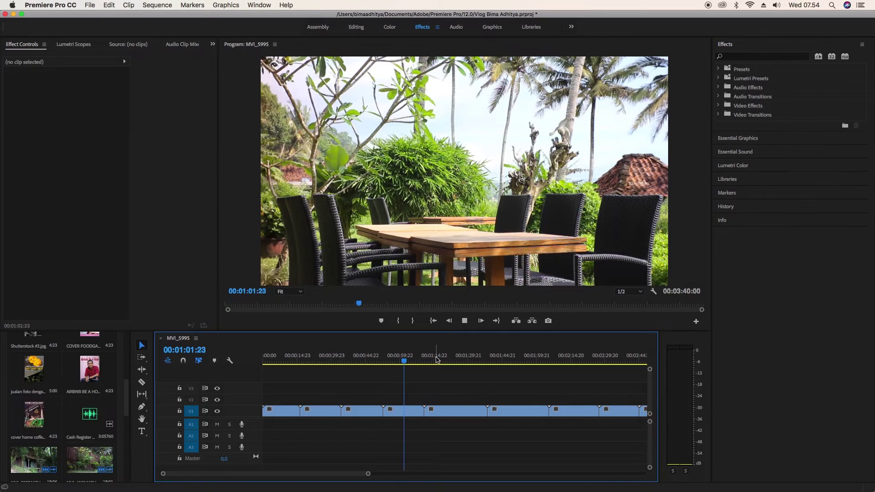
pyautogui.click(435, 362)
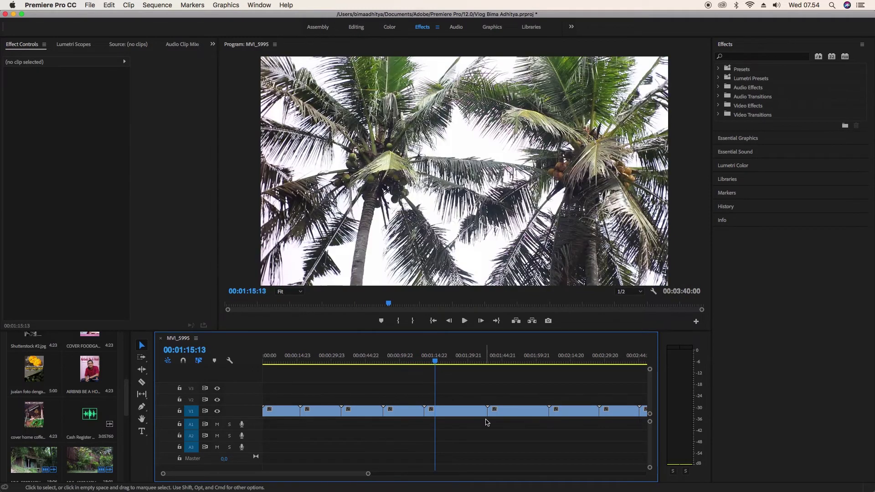
# Play the sequence from 1:15, then from 1:42.
pyautogui.press('space')
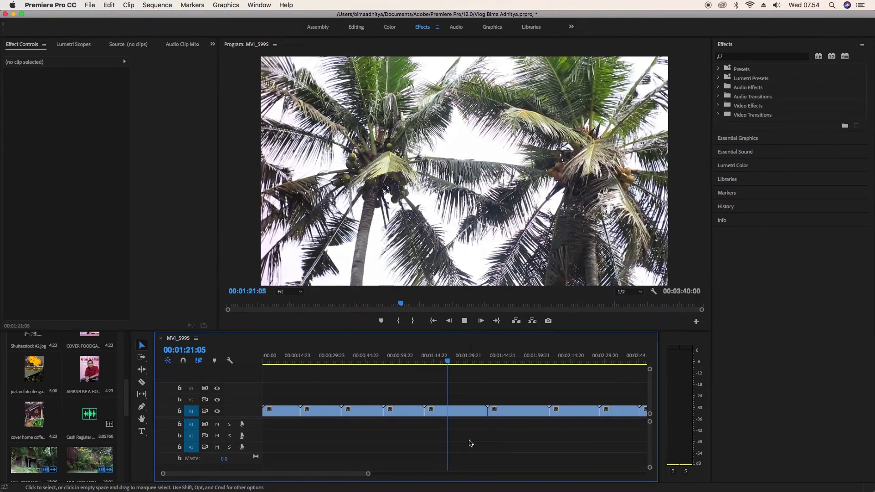
pyautogui.click(496, 360)
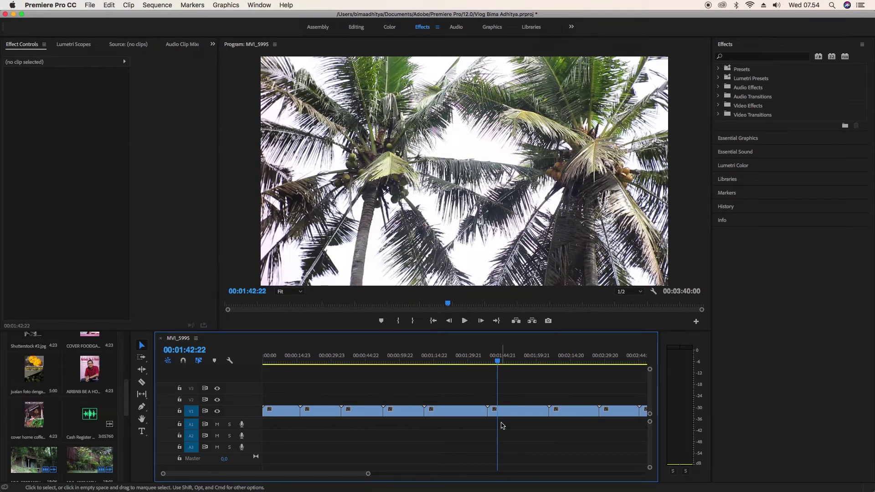
pyautogui.press('=')
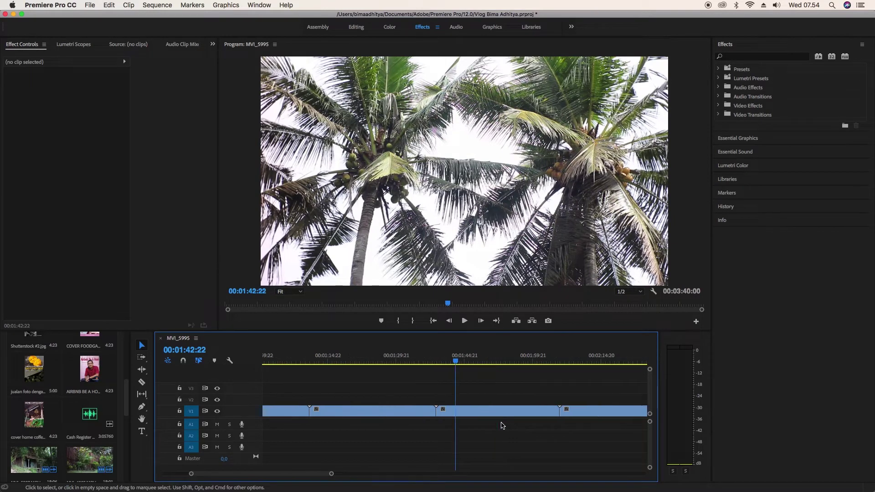
pyautogui.press('-')
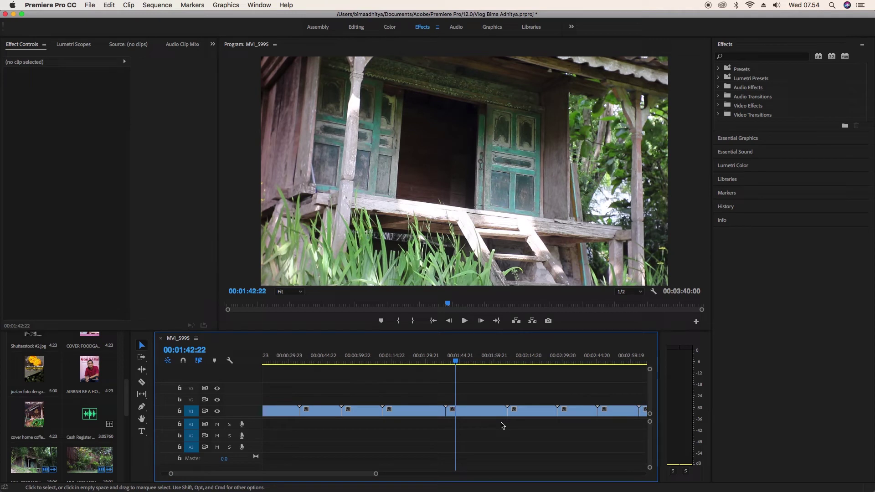
pyautogui.press('space')
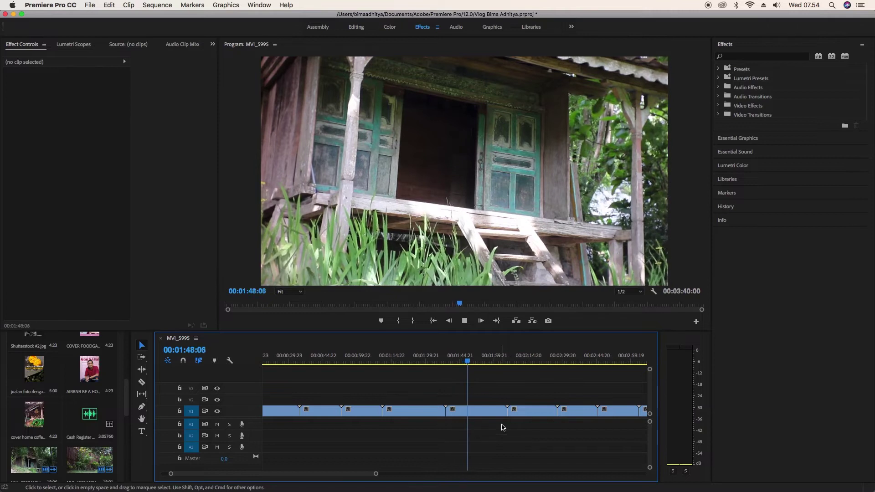
# Skip ahead to 2:08, then play the footage from about 2:30.
pyautogui.click(514, 359)
pyautogui.press('-')
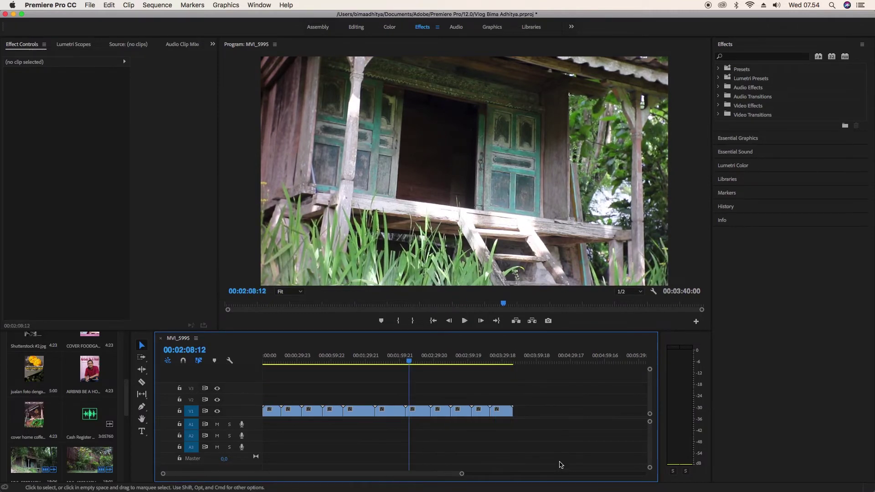
pyautogui.press('=')
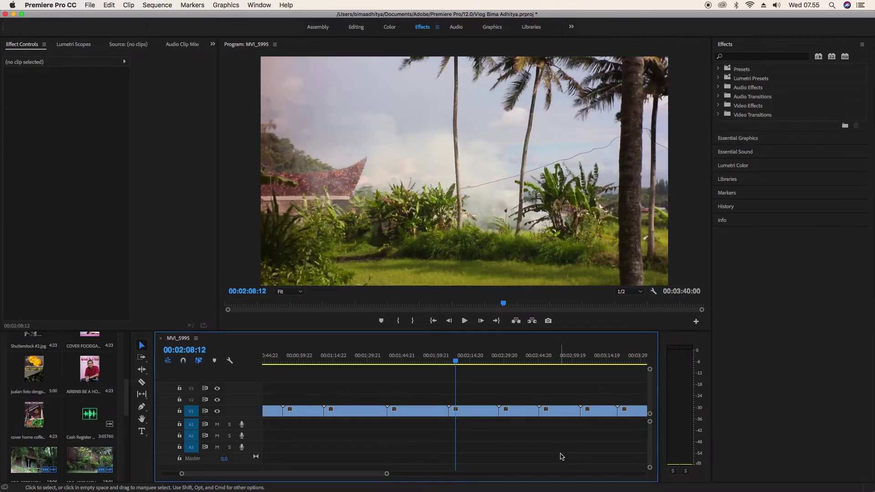
pyautogui.click(494, 362)
pyautogui.press('space')
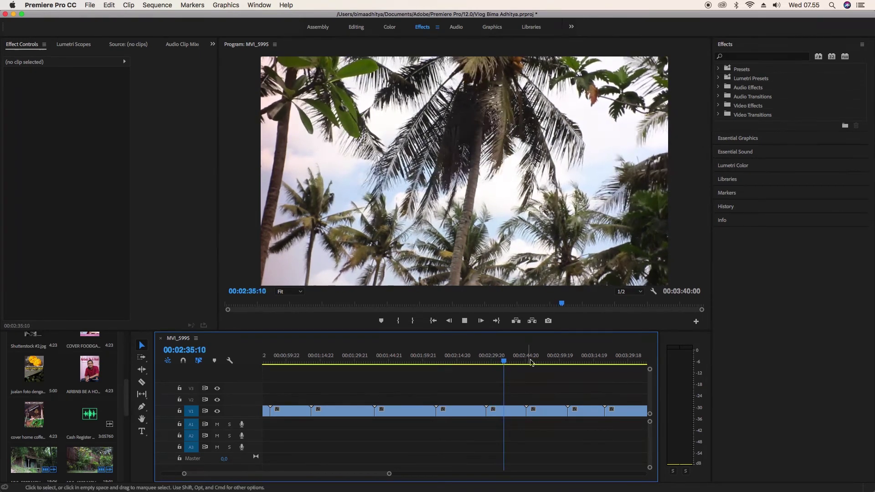
pyautogui.moveTo(536, 362); pyautogui.dragTo(495, 360)
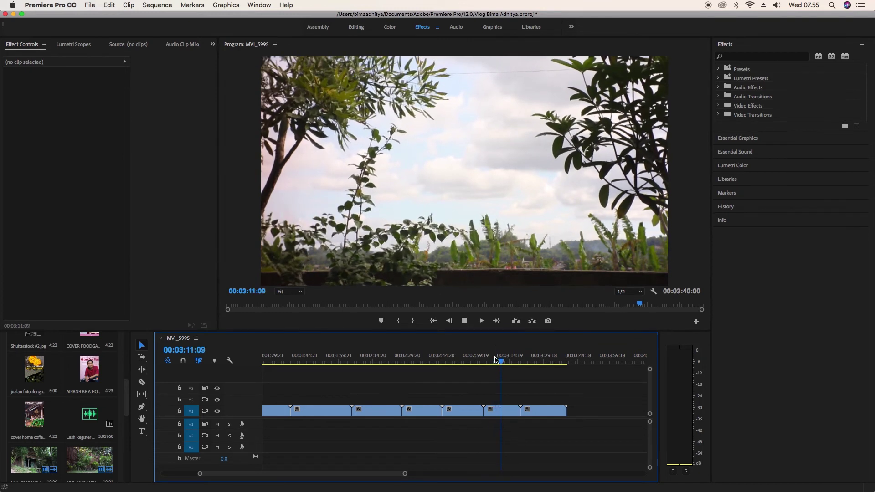
# Play the final clips from 3:24, stop at 3:25, and zoom out to the full sequence.
pyautogui.click(531, 361)
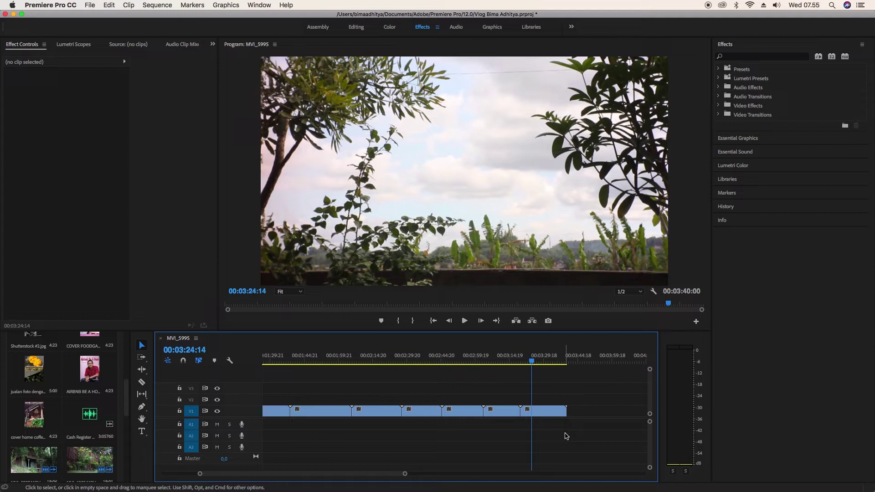
pyautogui.press('=')
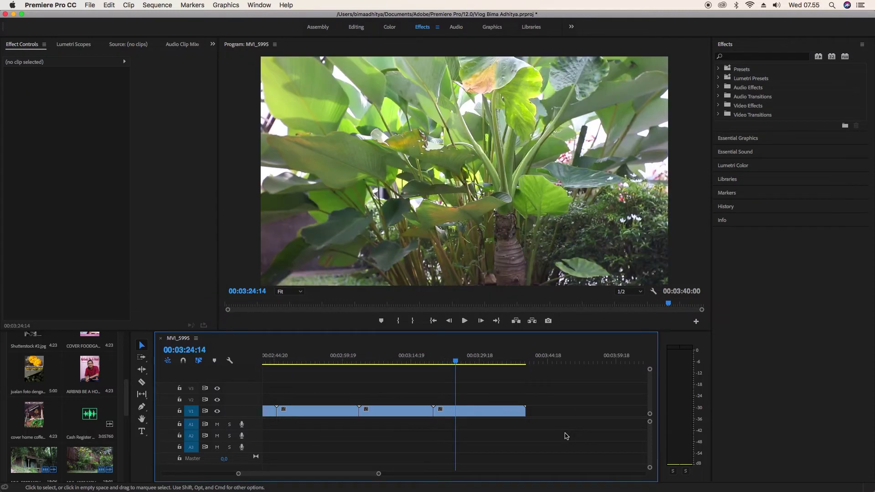
pyautogui.press('space')
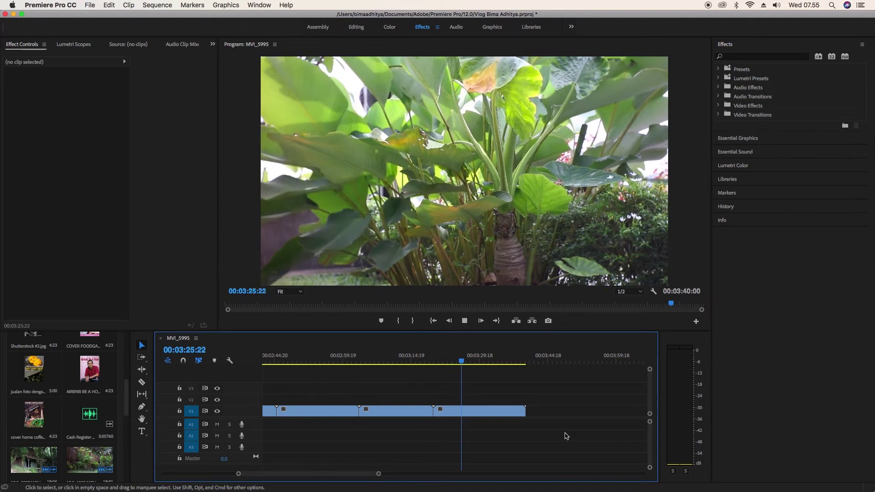
pyautogui.press('=')
pyautogui.click(419, 362)
pyautogui.press('-')
pyautogui.press('-')
pyautogui.press('-')
pyautogui.press('-')
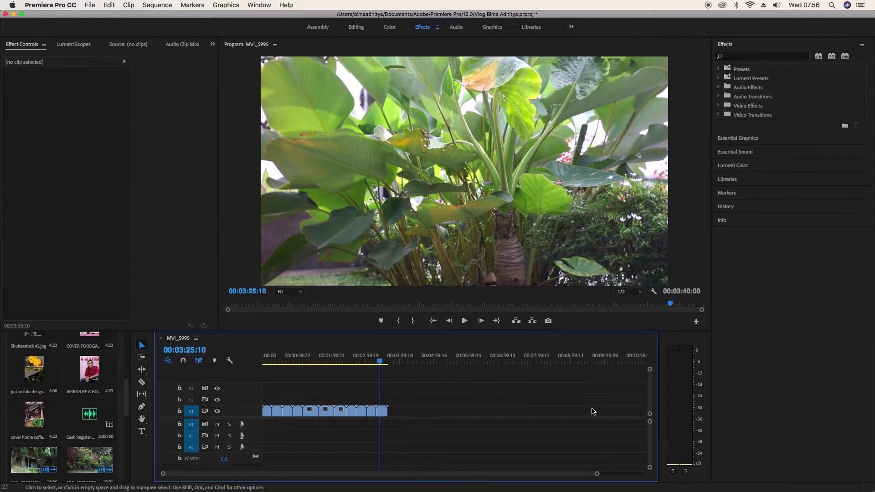
pyautogui.press('-')
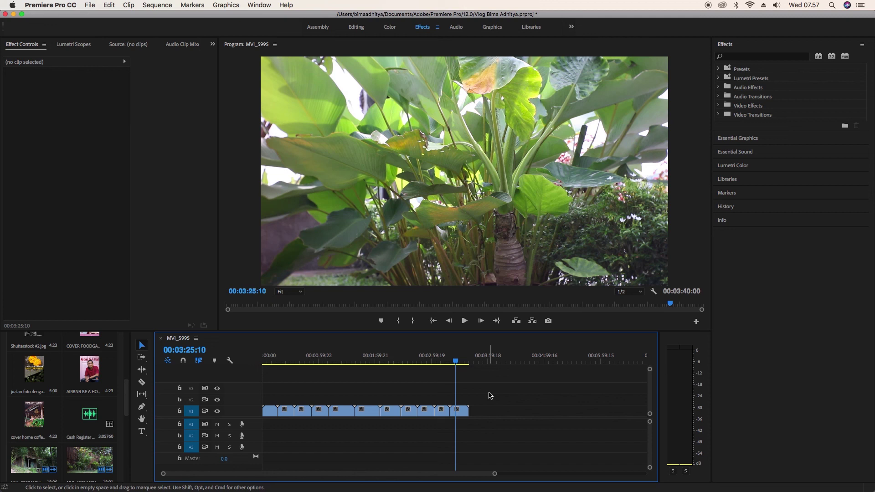
pyautogui.press('=')
pyautogui.press('=')
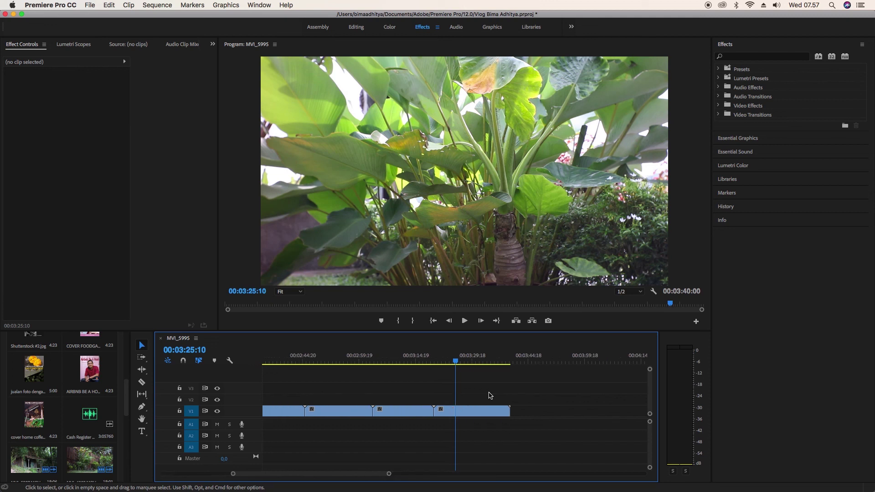